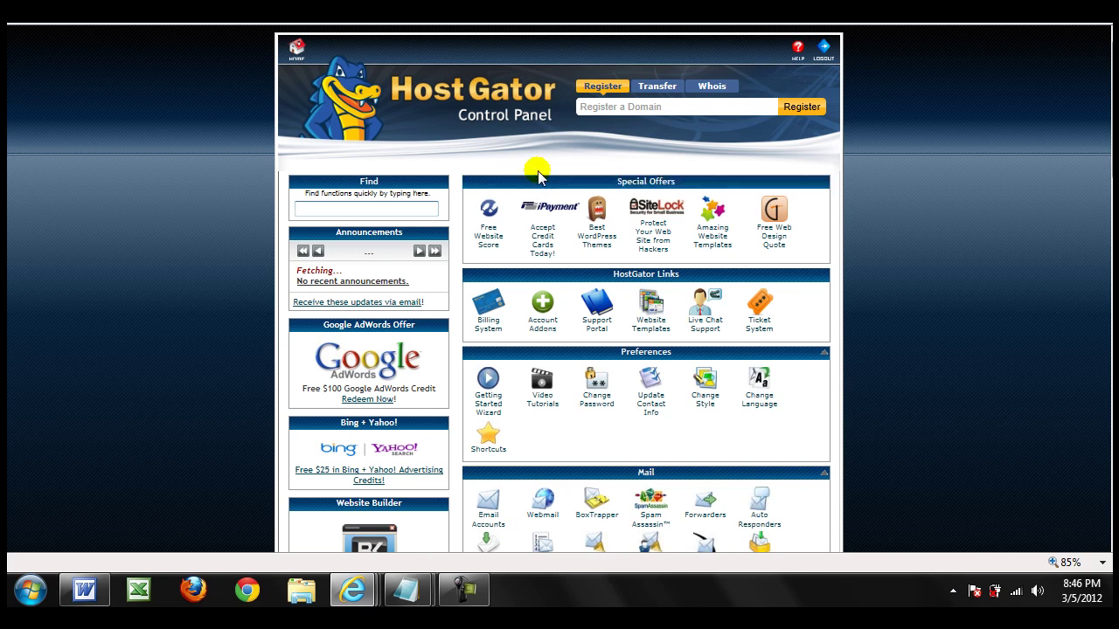
# Step: Scroll down to Software/Services and launch Fantastico De Luxe to list its installable scripts
pyautogui.scroll(-1, 623, 262)
pyautogui.scroll(-5, 623, 269)
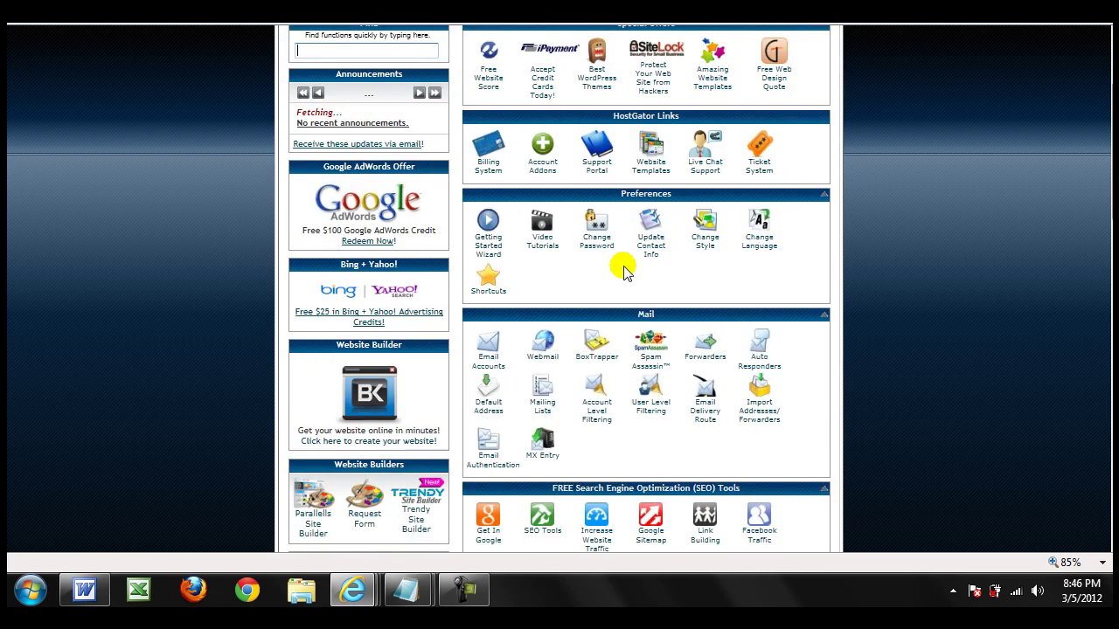
pyautogui.scroll(-6, 623, 269)
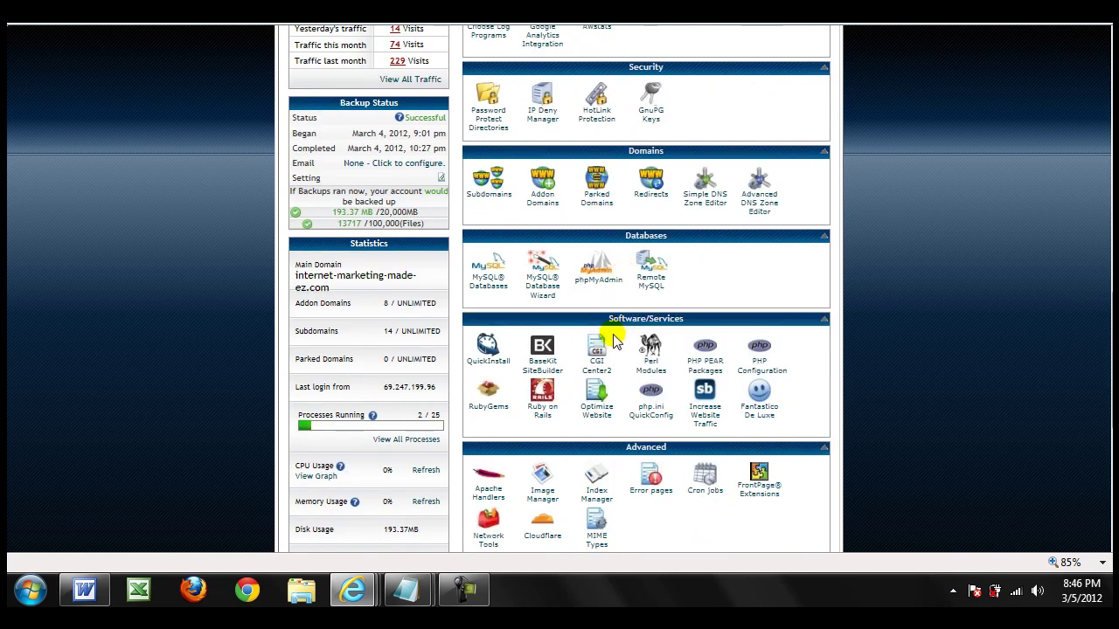
pyautogui.click(758, 393)
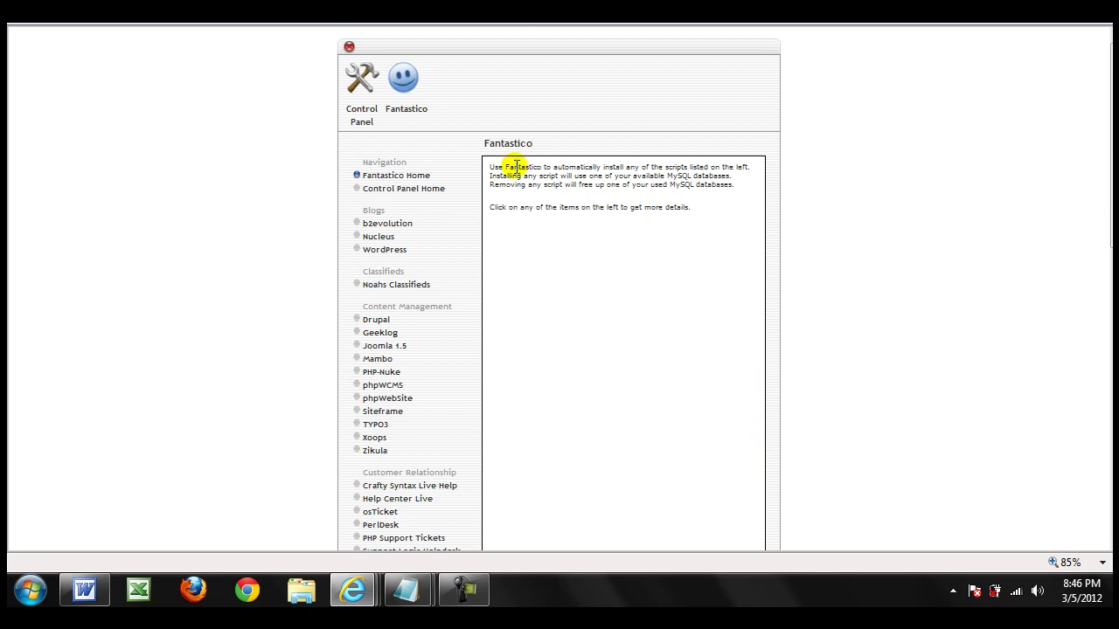
pyautogui.moveTo(384, 367)
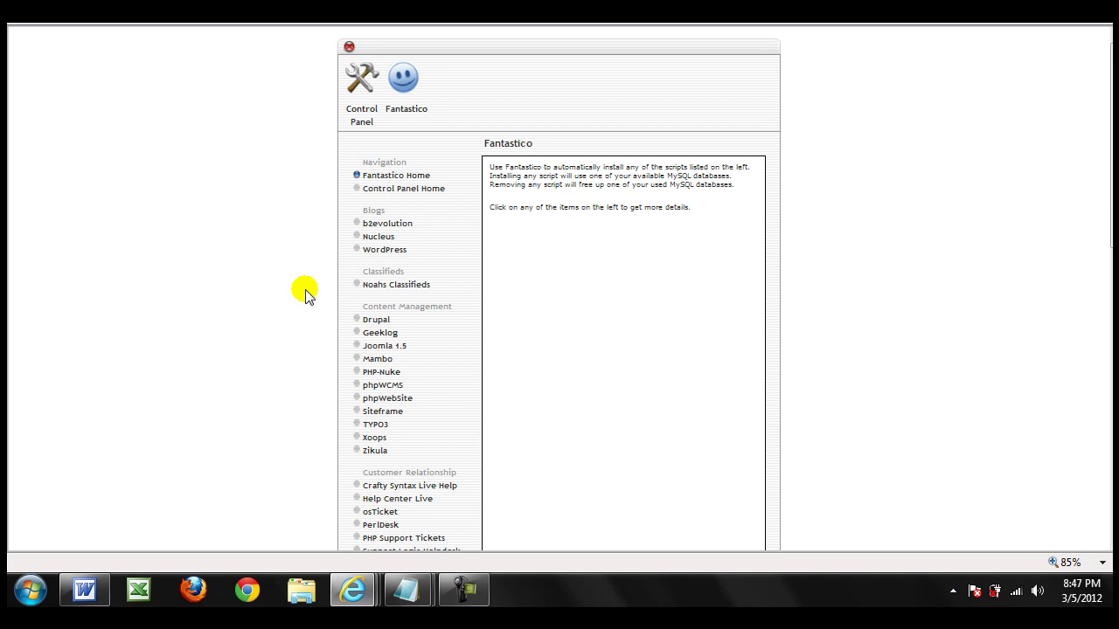
# Step: Choose WordPress under Blogs and begin a new installation
pyautogui.click(376, 252)
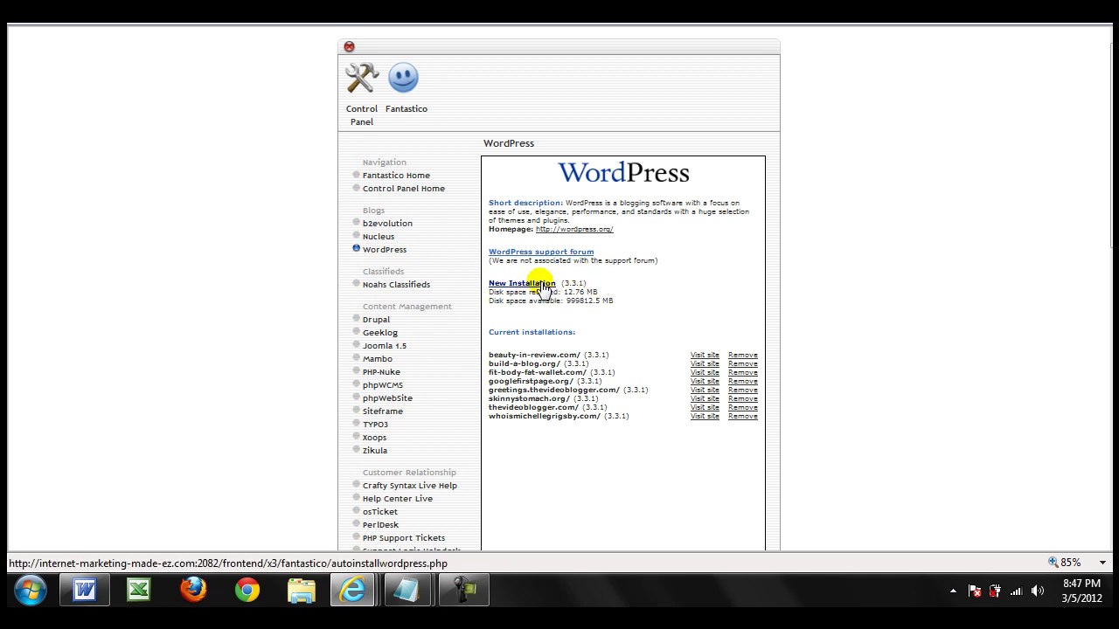
pyautogui.click(522, 283)
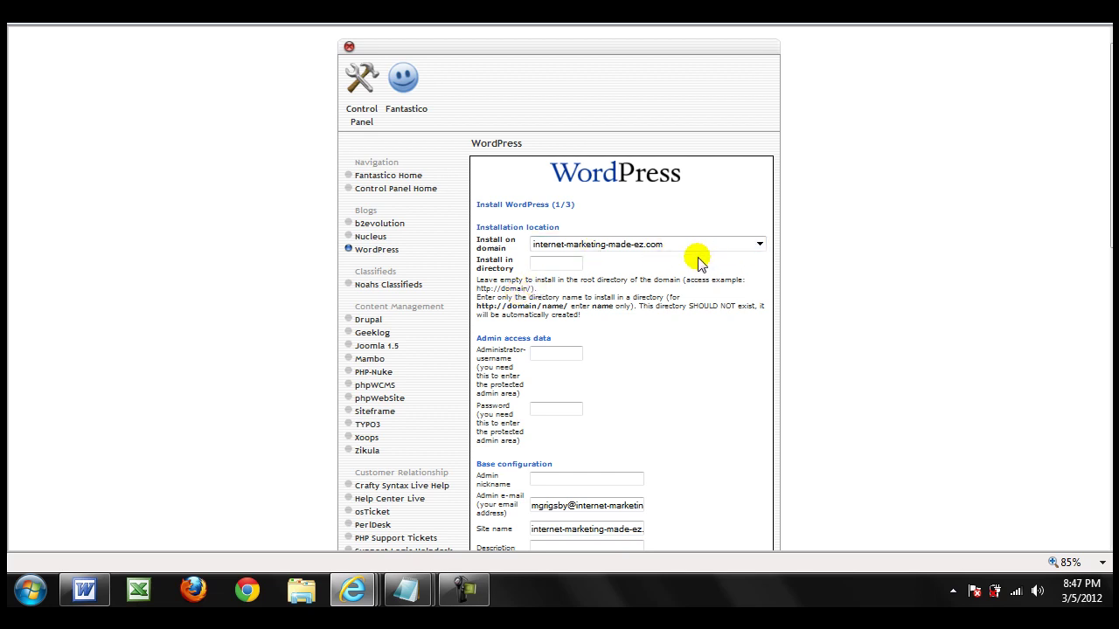
# Step: Choose internetabundance.com as the install domain and leave Install in directory empty
pyautogui.click(758, 249)
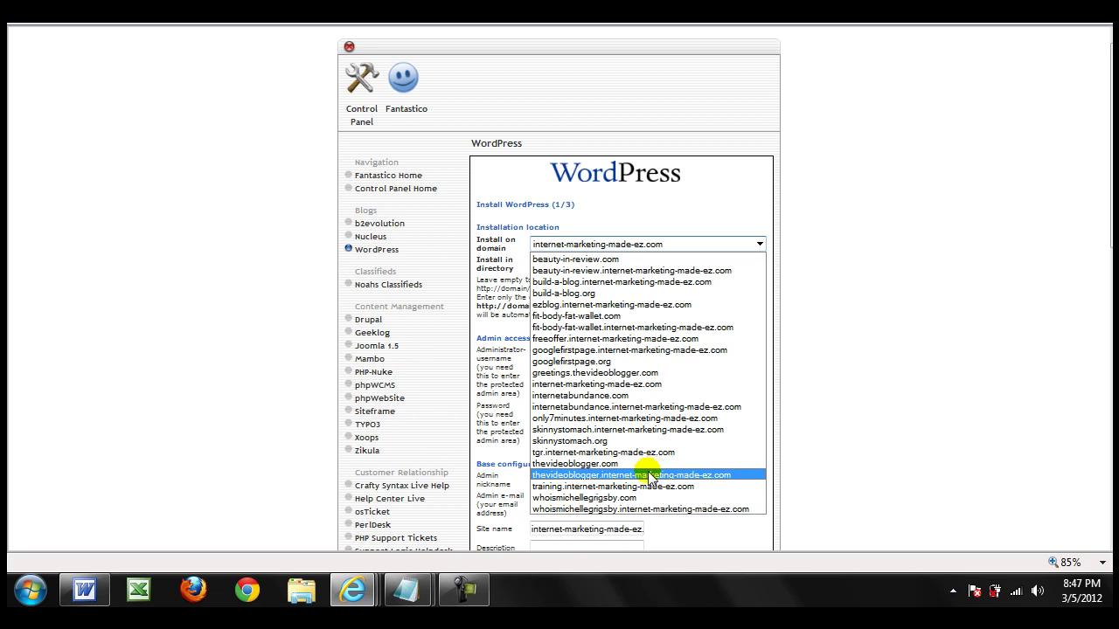
pyautogui.click(622, 395)
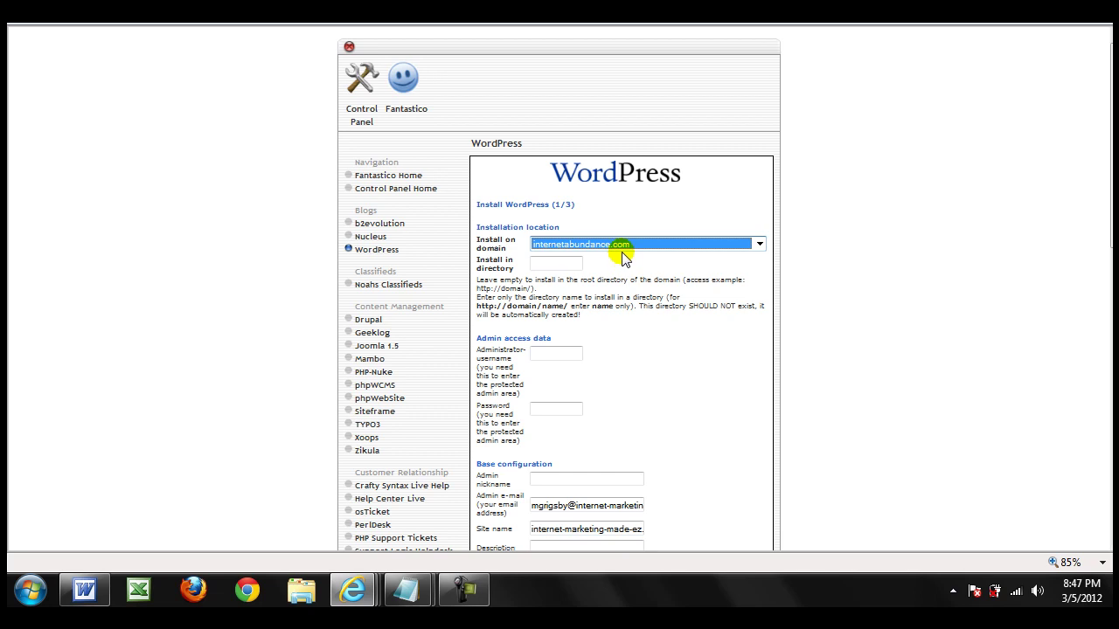
pyautogui.click(559, 263)
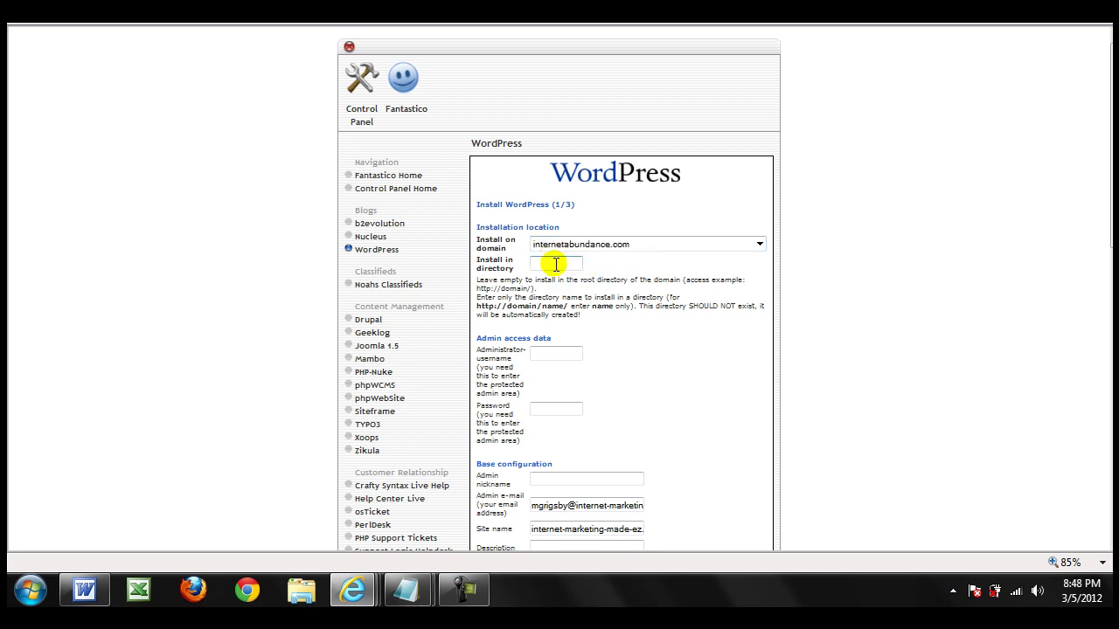
pyautogui.write('blog')
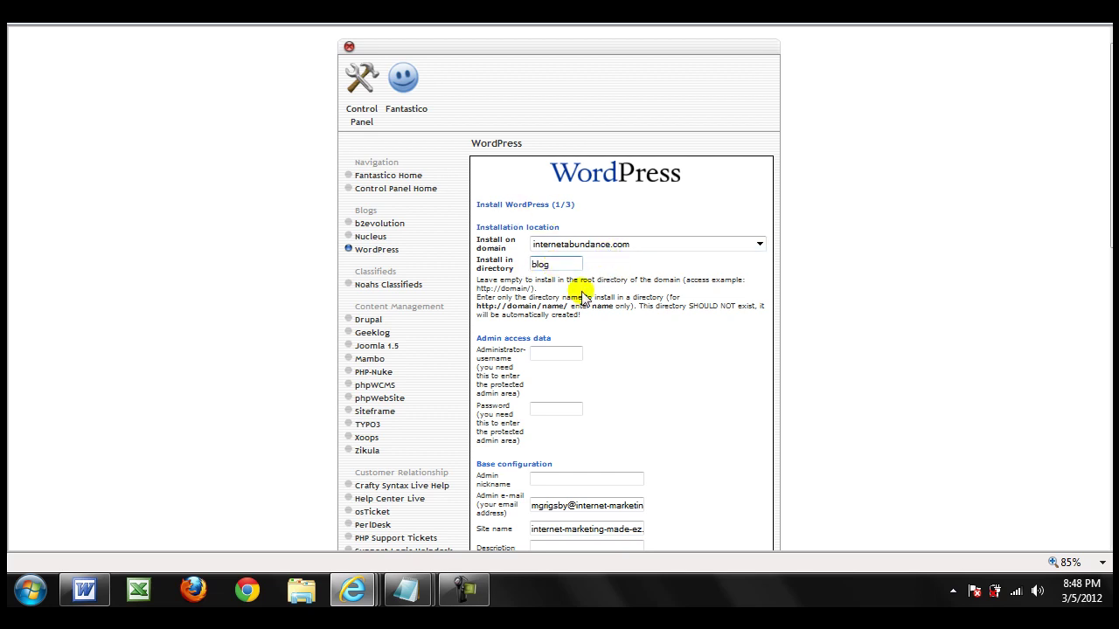
pyautogui.click(543, 243)
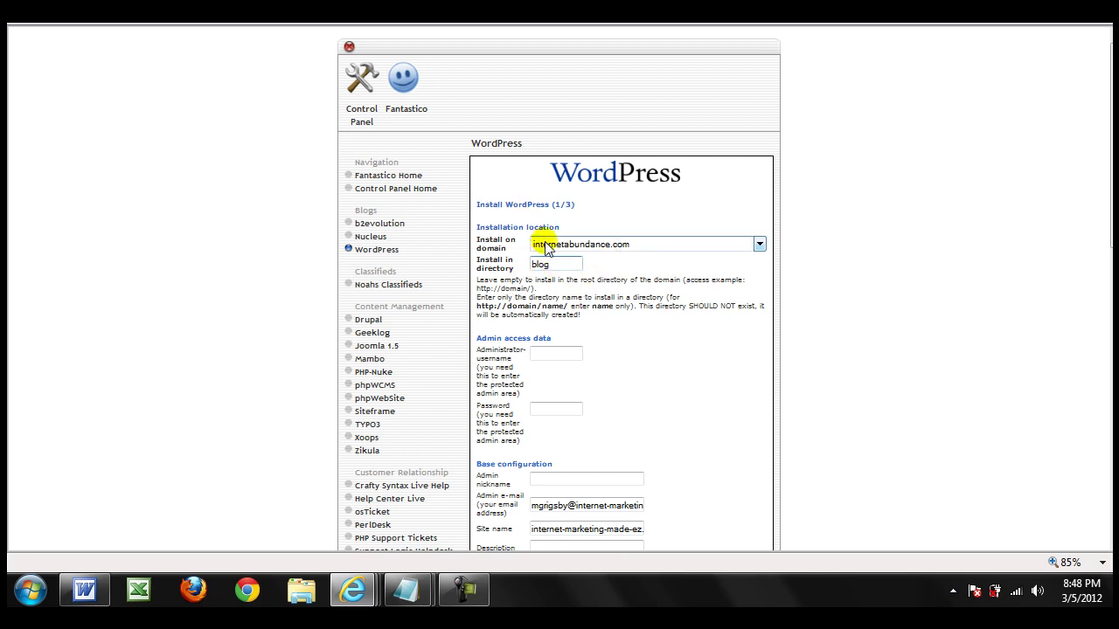
pyautogui.click(568, 264)
pyautogui.click(644, 244)
pyautogui.click(563, 263)
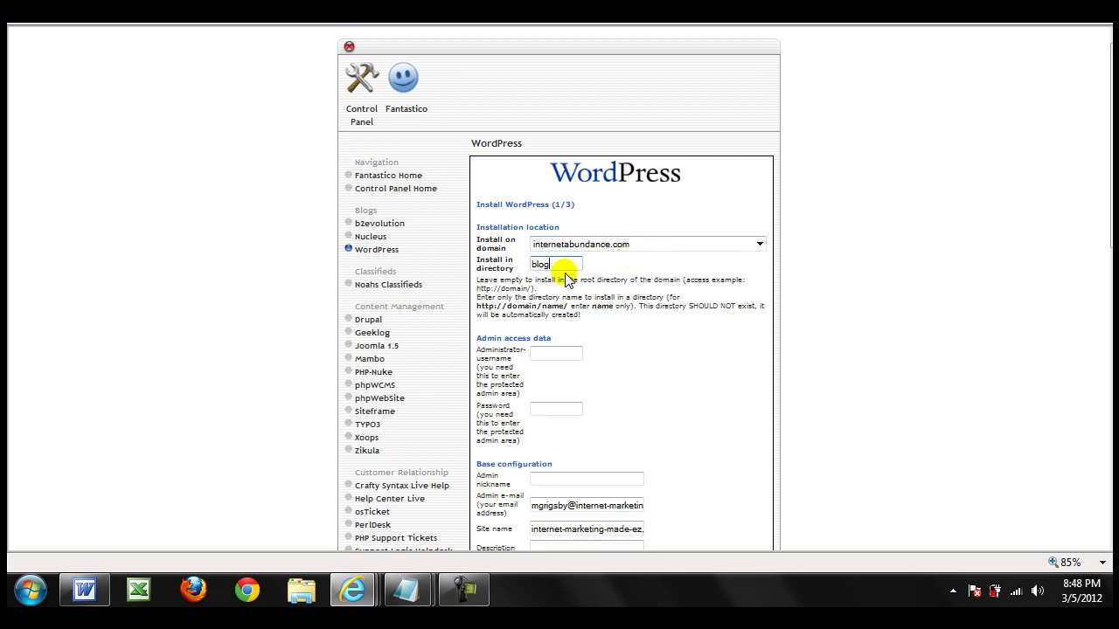
pyautogui.doubleClick(539, 262)
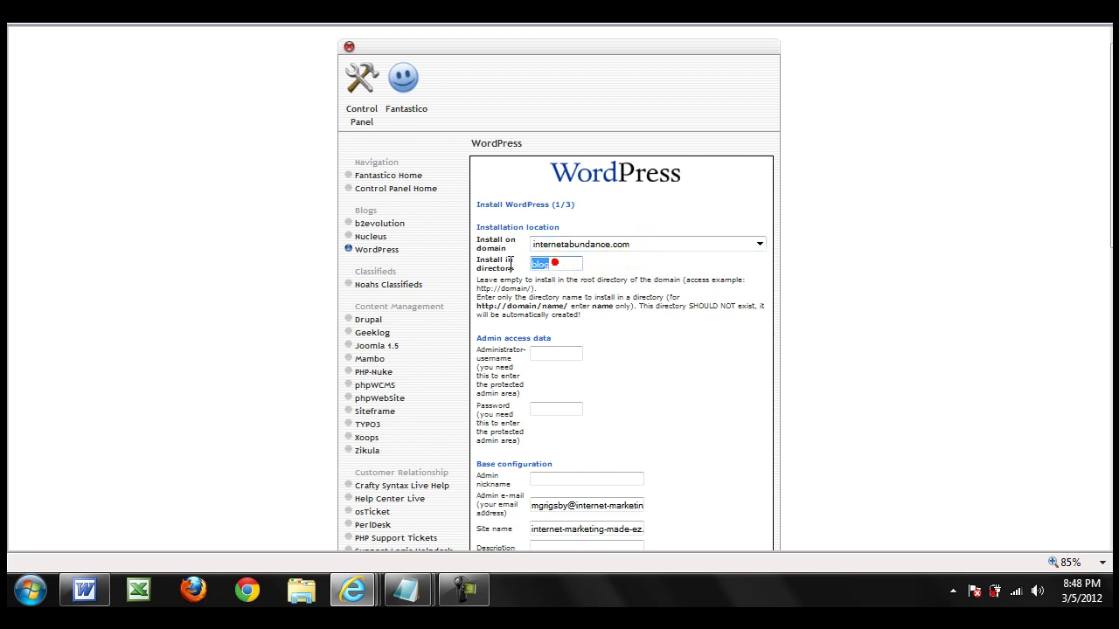
pyautogui.click(536, 249)
pyautogui.press('Tab')
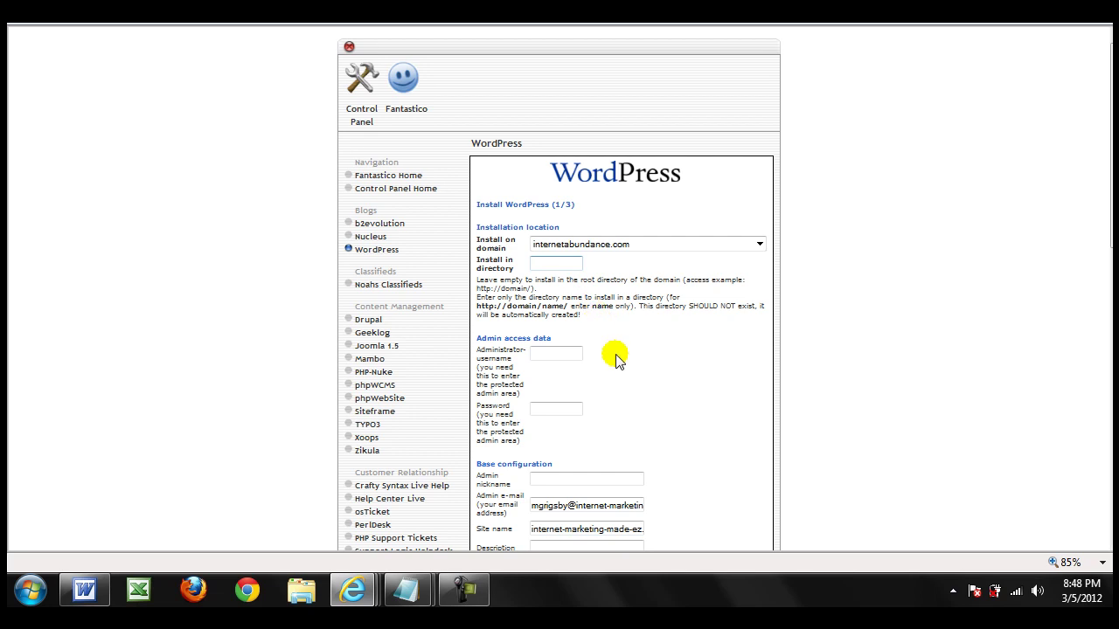
# Step: Enter internetabundance.com as the administrator username and fill in the admin password
pyautogui.scroll(-2, 690, 400)
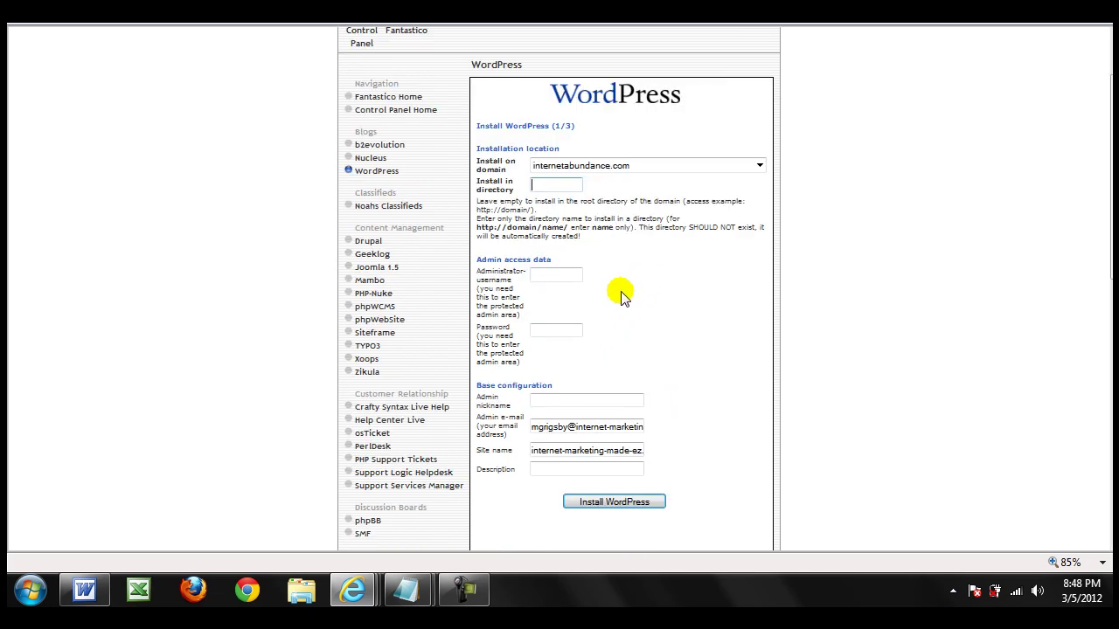
pyautogui.click(555, 275)
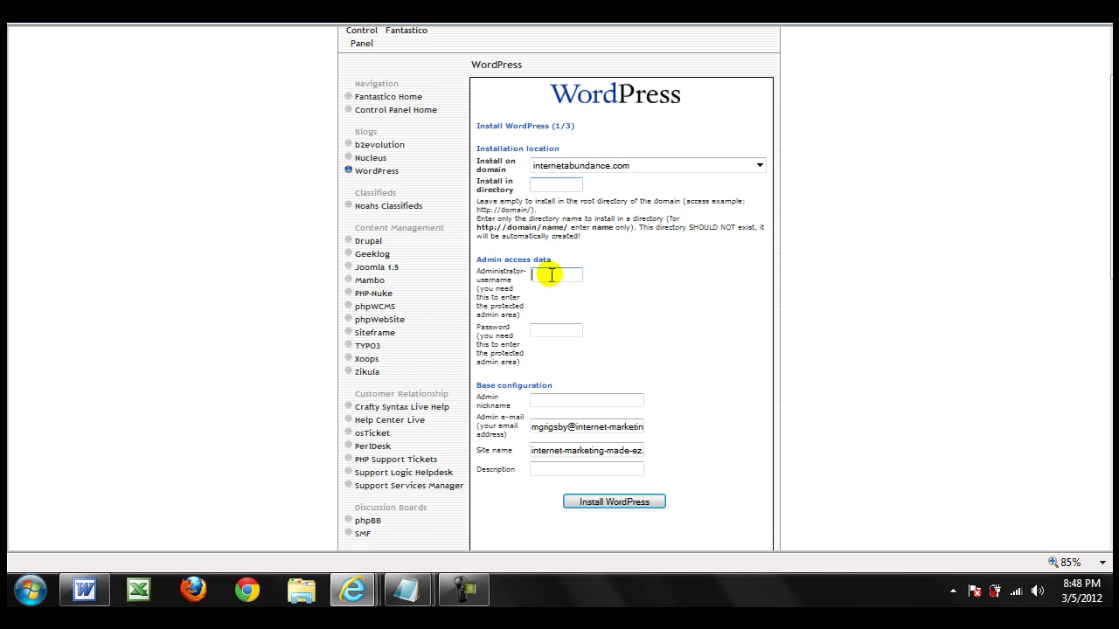
pyautogui.write('internetabundance.com')
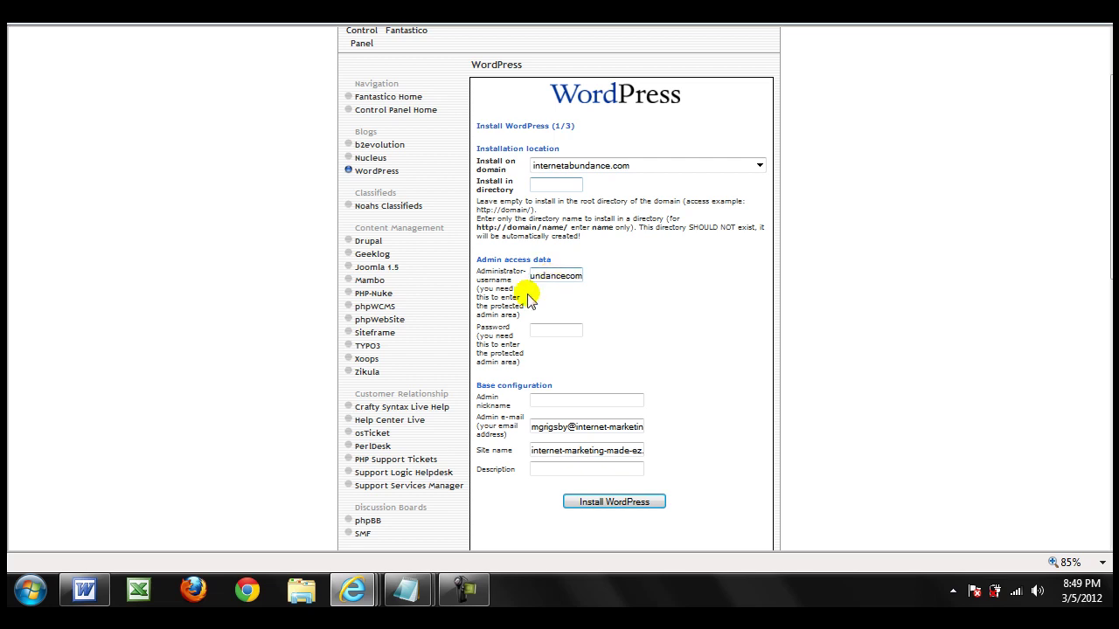
pyautogui.click(547, 332)
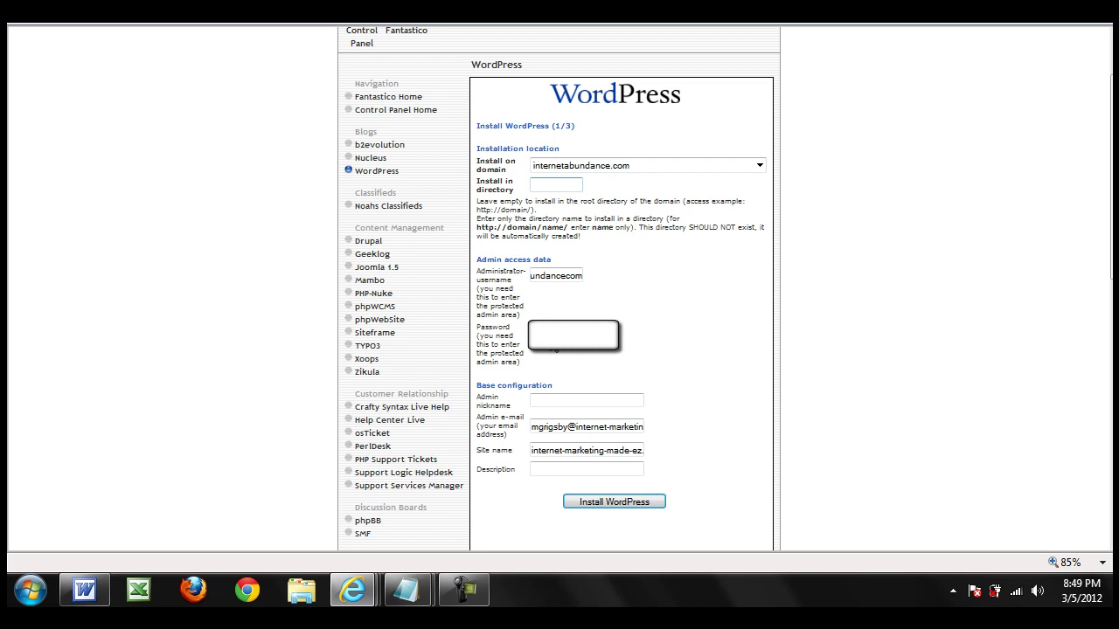
pyautogui.click(537, 398)
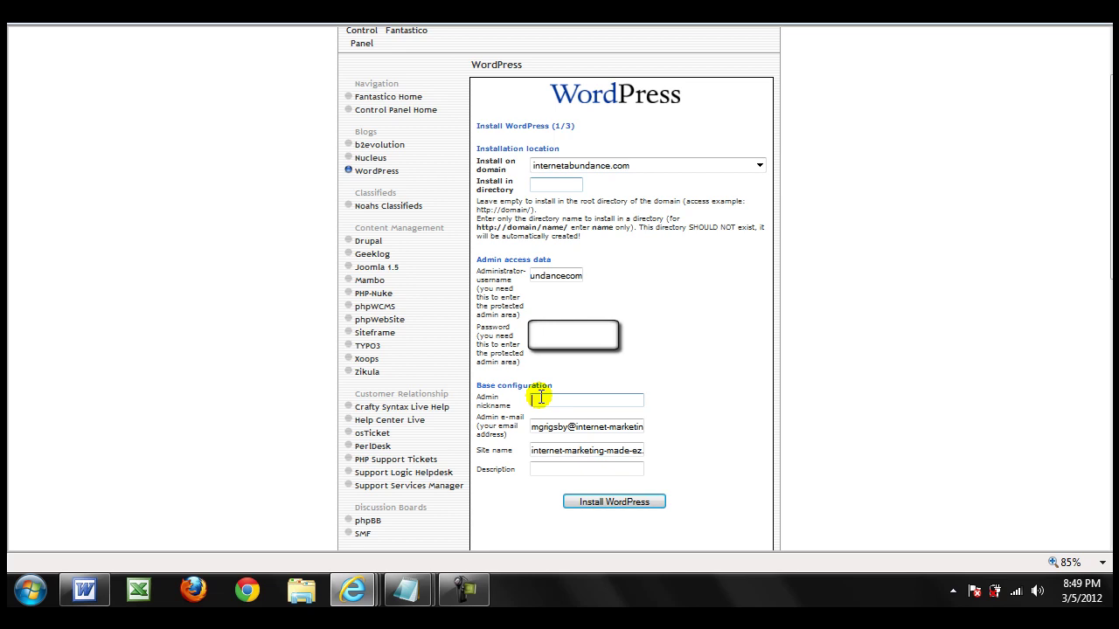
# Step: Set the admin nickname to Admin and replace the admin e-mail with the owner's address
pyautogui.write('Admin')
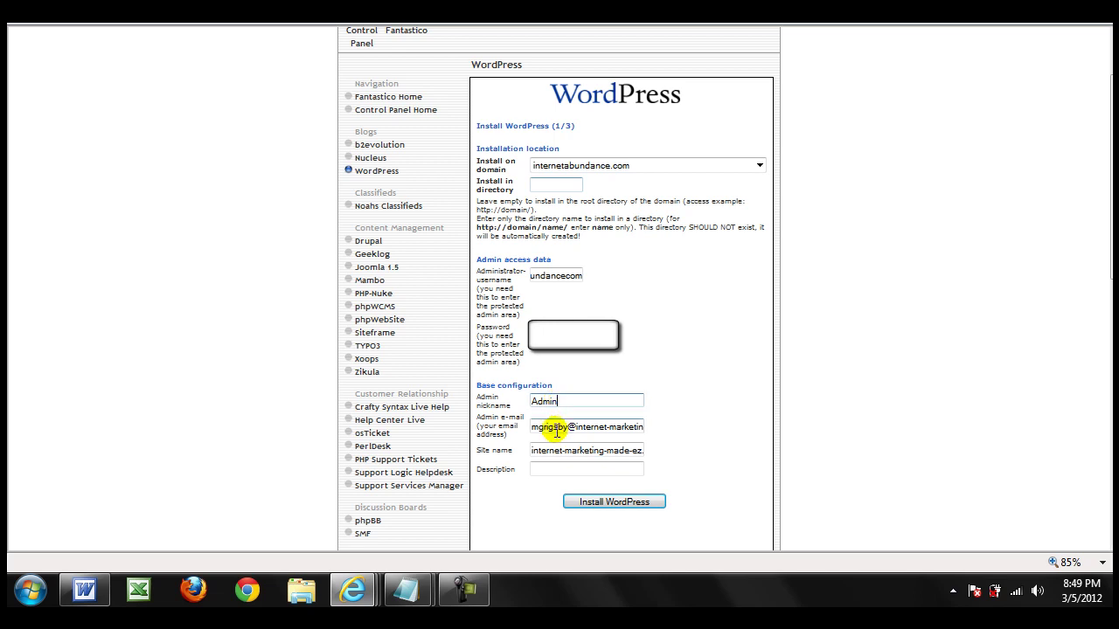
pyautogui.click(529, 427)
pyautogui.hotkey('shift', 'End')
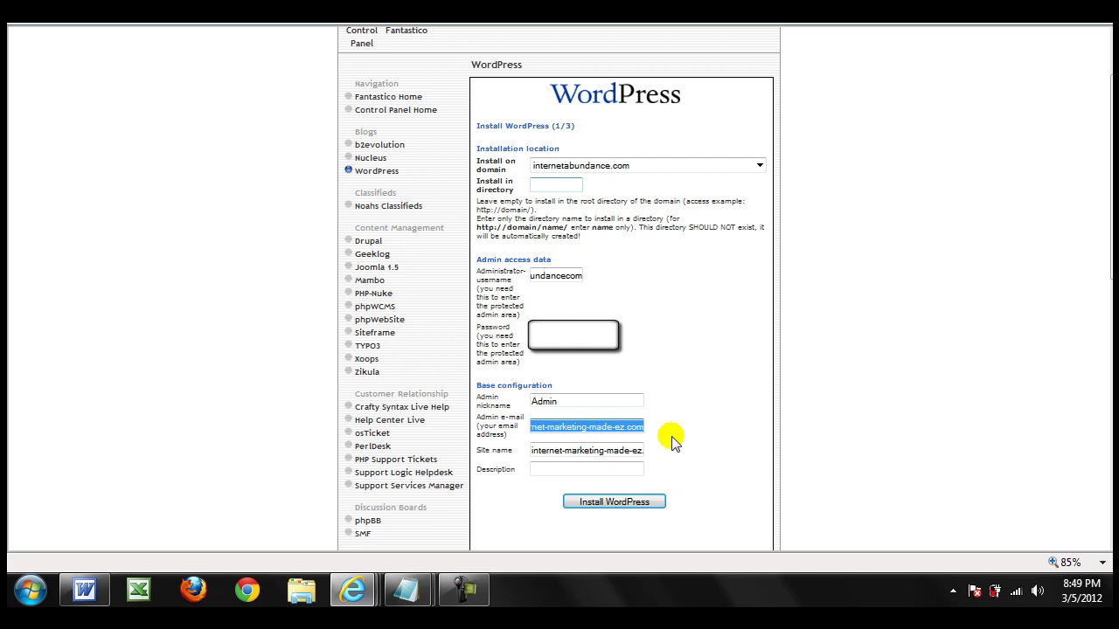
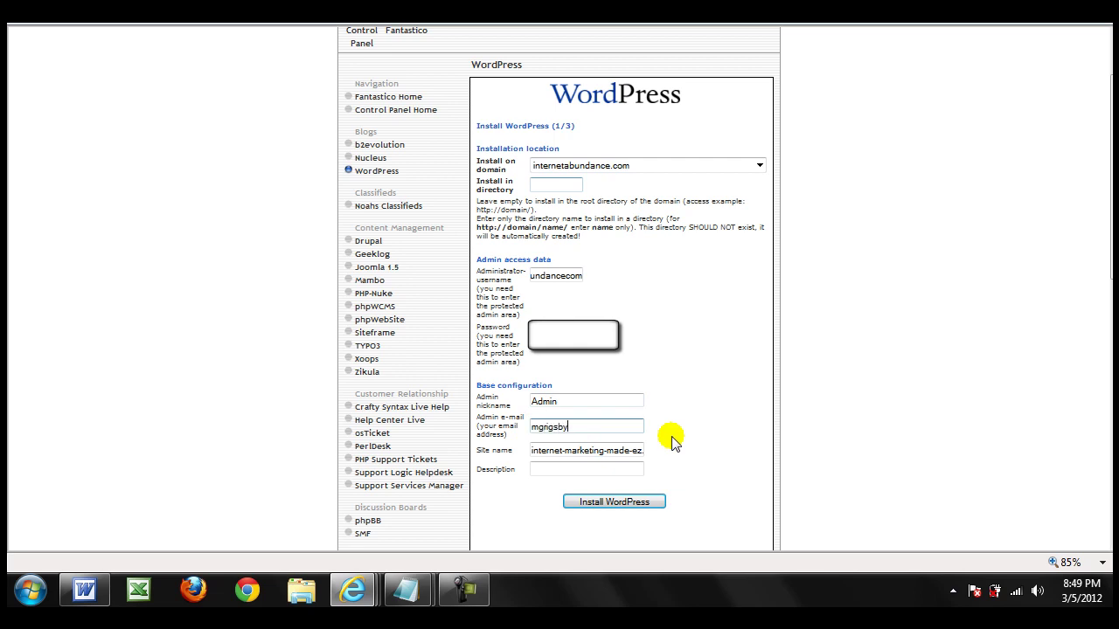
# Step: Name the site 'Internet Abundance', describe it as 'This is the description', and submit the install
pyautogui.press('Tab')
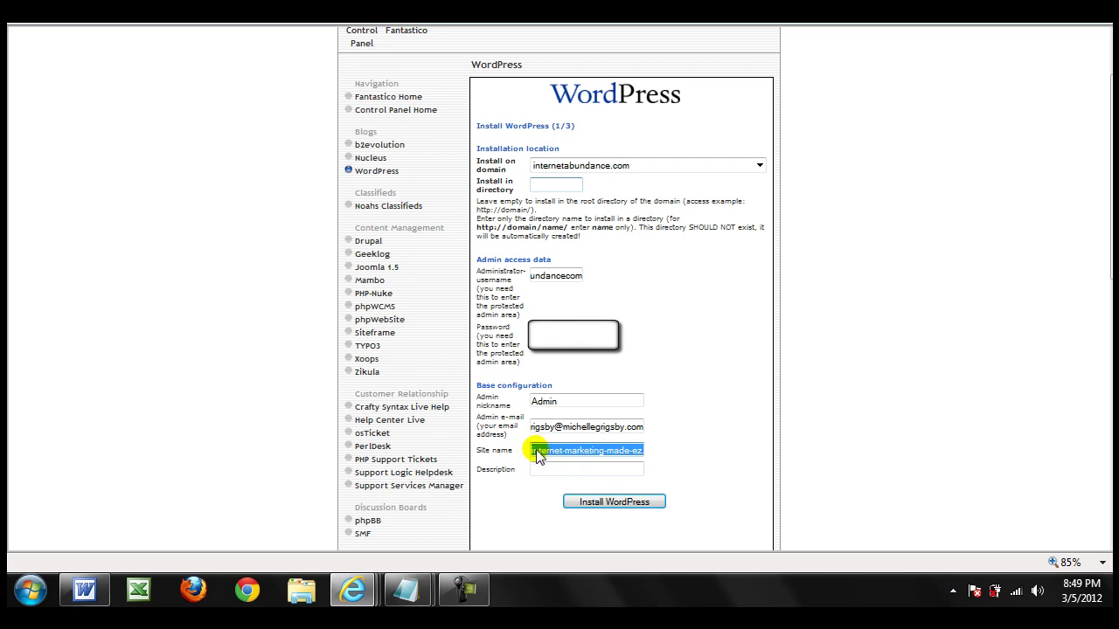
pyautogui.write('Internet Abundance')
pyautogui.press('Tab')
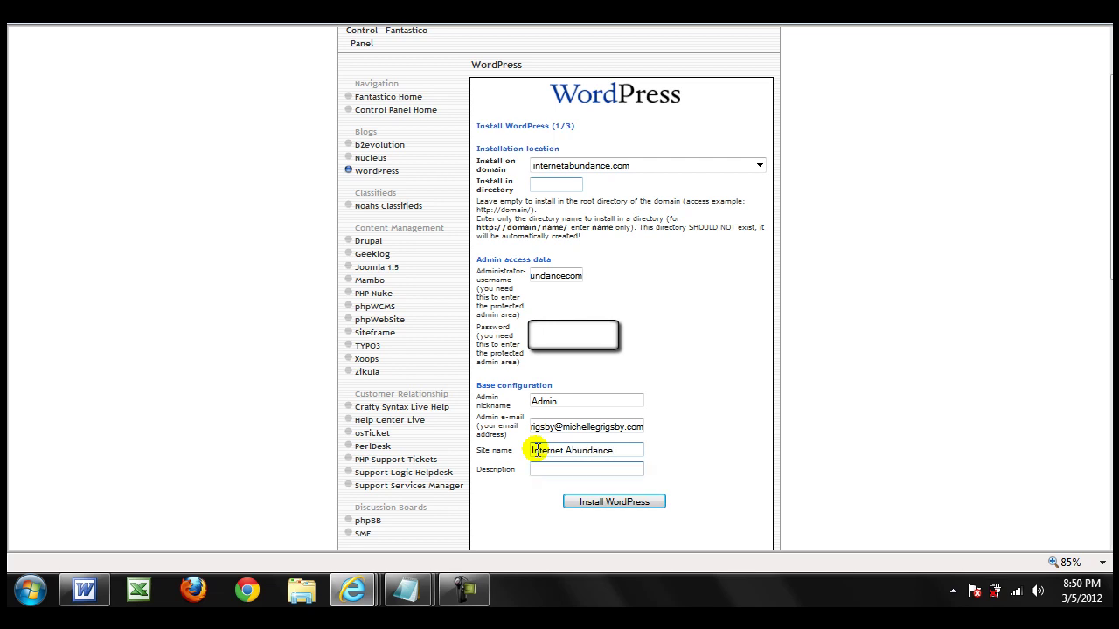
pyautogui.write('This is the description')
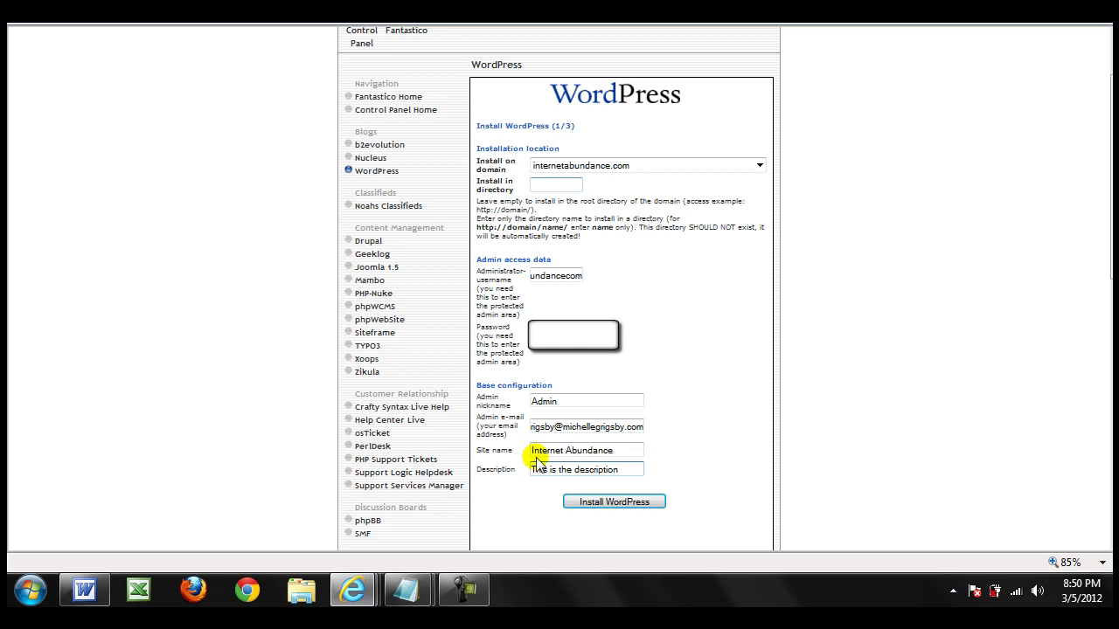
pyautogui.click(618, 505)
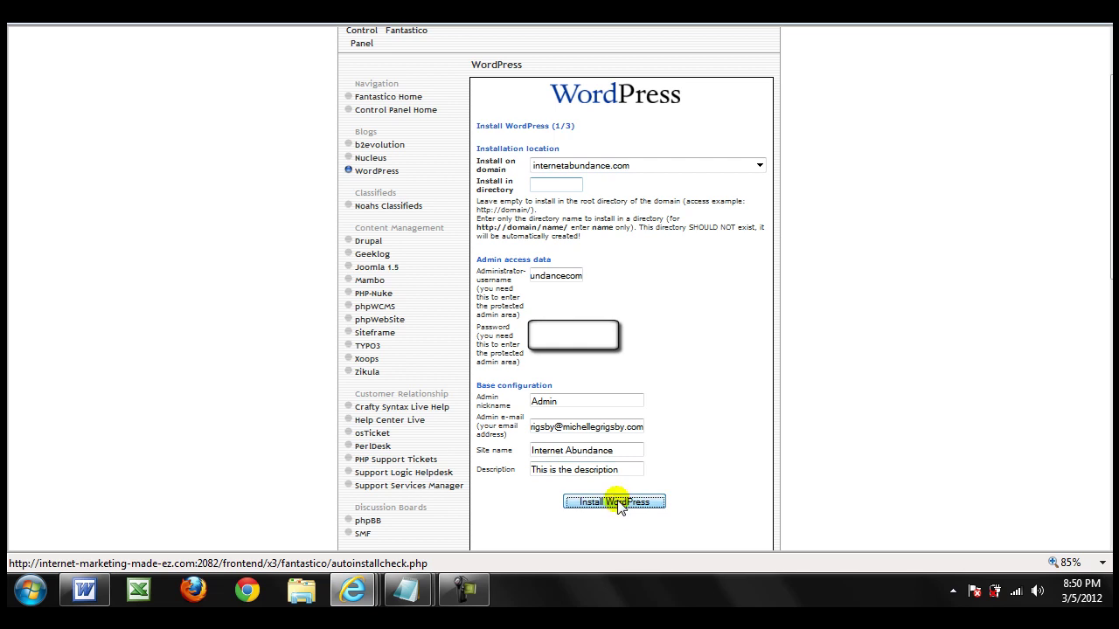
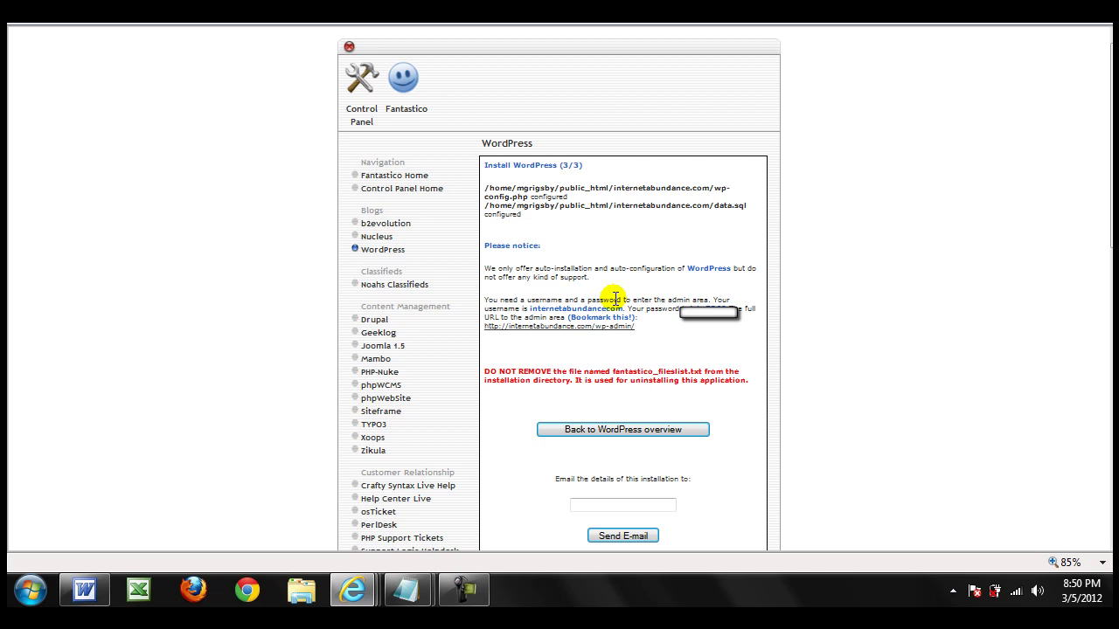
# Step: Send the new WordPress installation's details by e-mail to the site owner's address
pyautogui.click(654, 508)
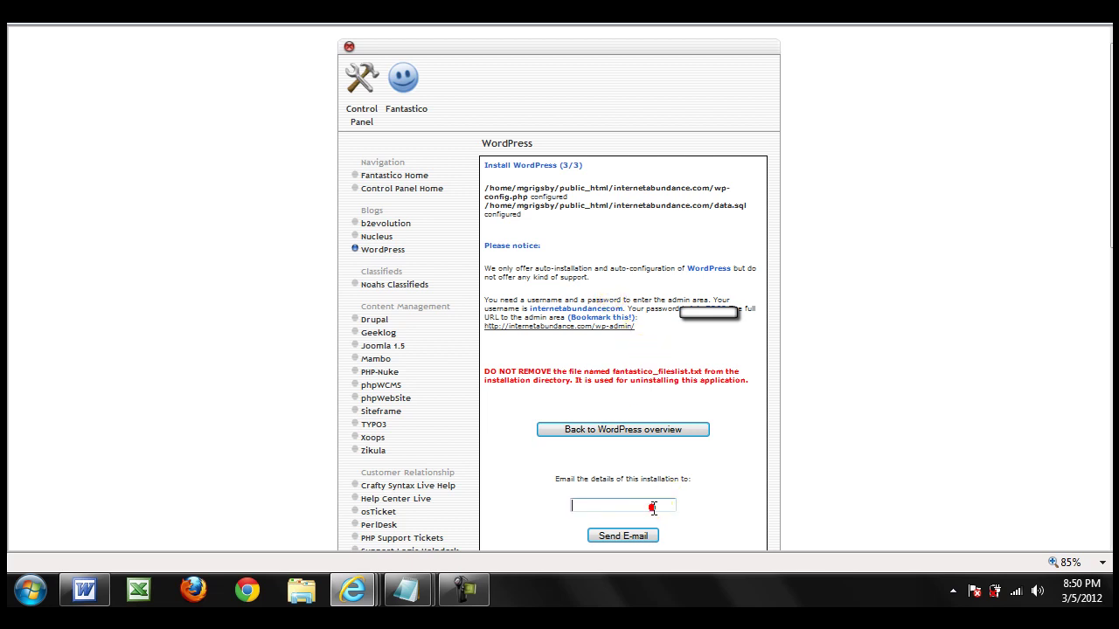
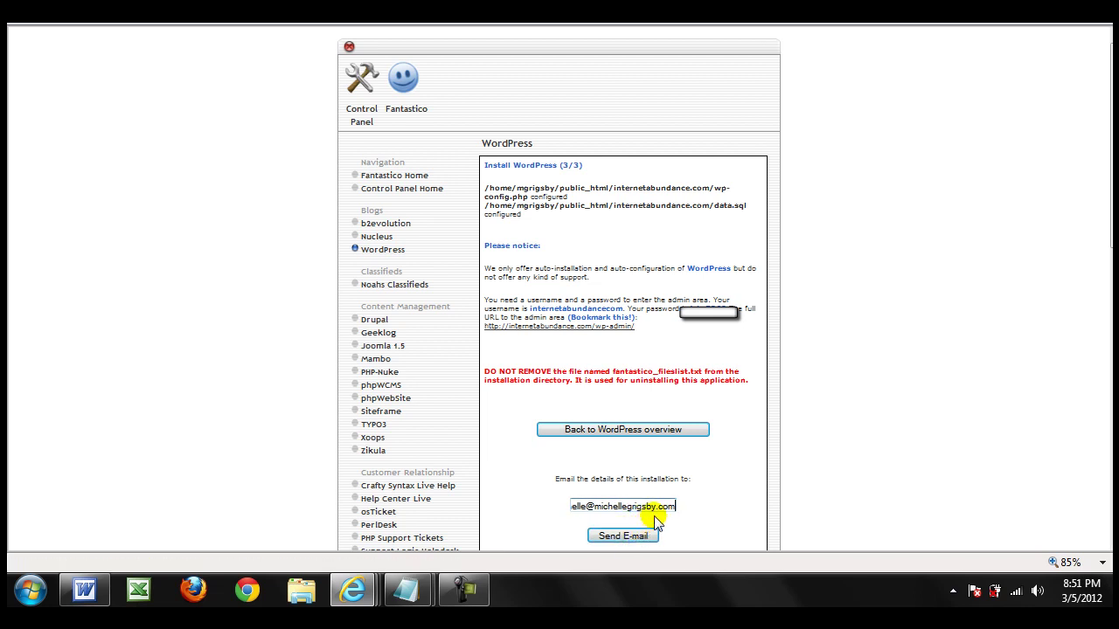
pyautogui.click(620, 537)
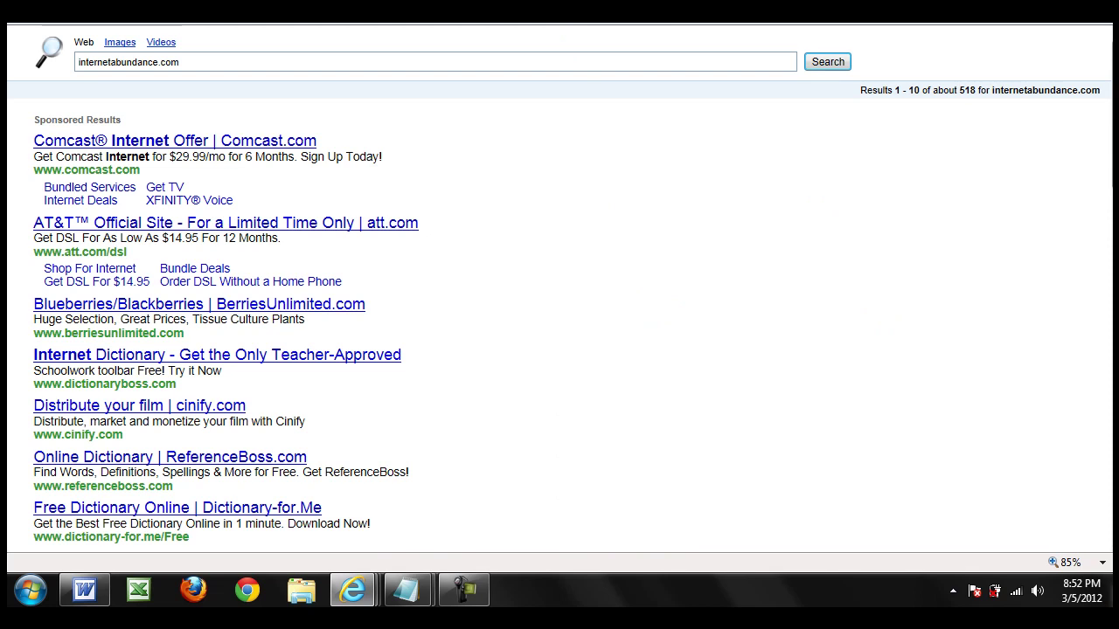
# Step: Load internetabundance.com in the address bar to view the live WordPress site
pyautogui.write('internetab')
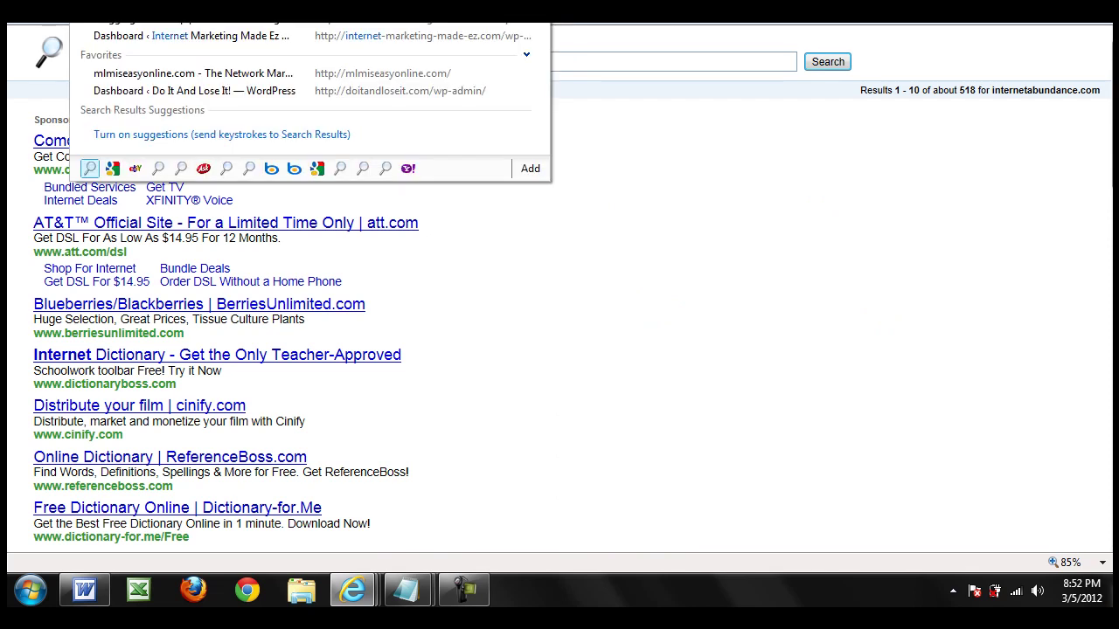
pyautogui.write('unda')
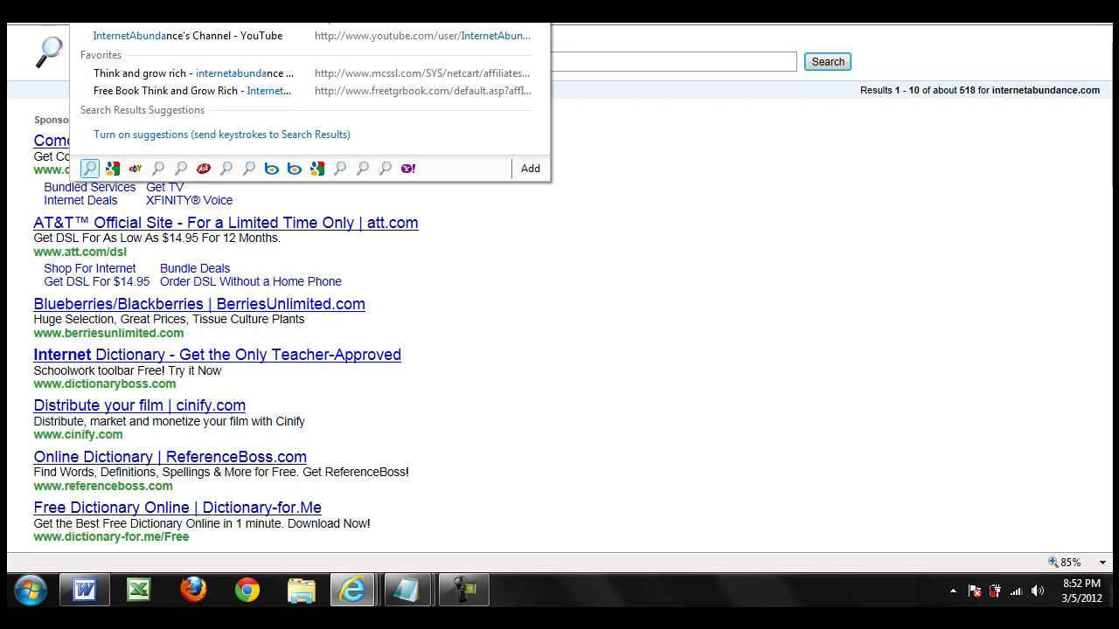
pyautogui.press('Escape')
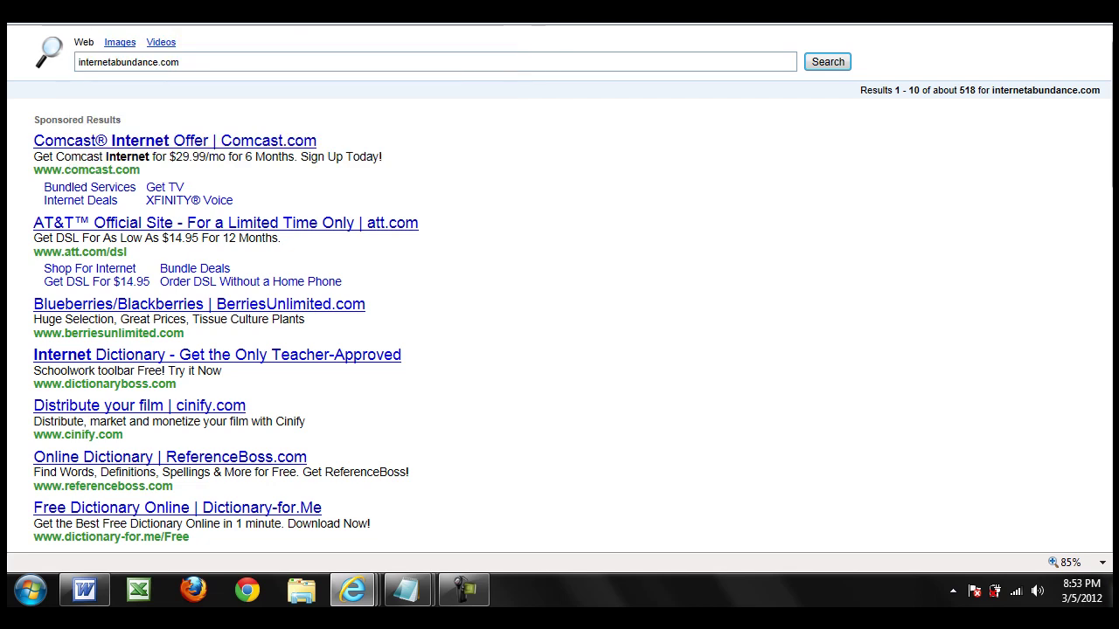
pyautogui.press('Return')
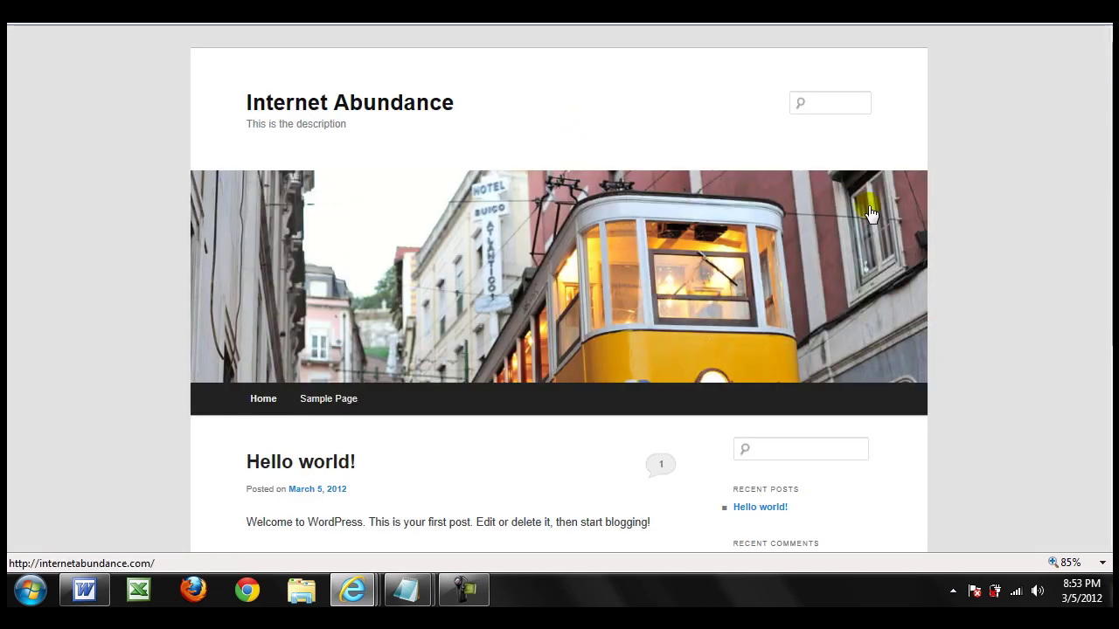
pyautogui.moveTo(1107, 91); pyautogui.dragTo(1106, 292)
pyautogui.scroll(4, 1107, 294)
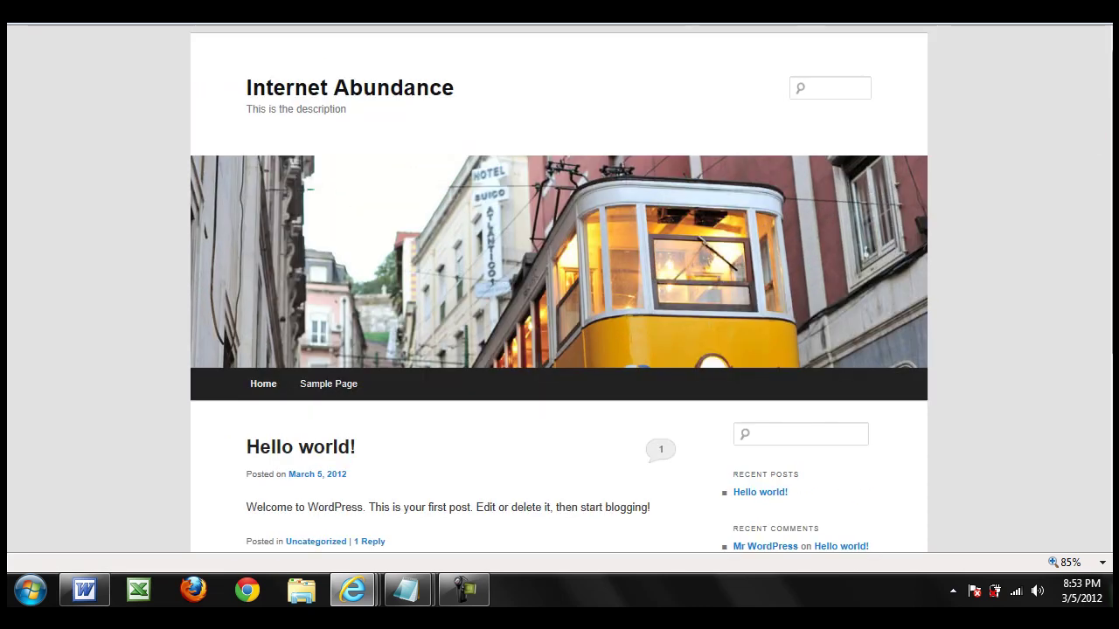
pyautogui.moveTo(1112, 140); pyautogui.dragTo(1104, 290)
pyautogui.scroll(4, 560, 289)
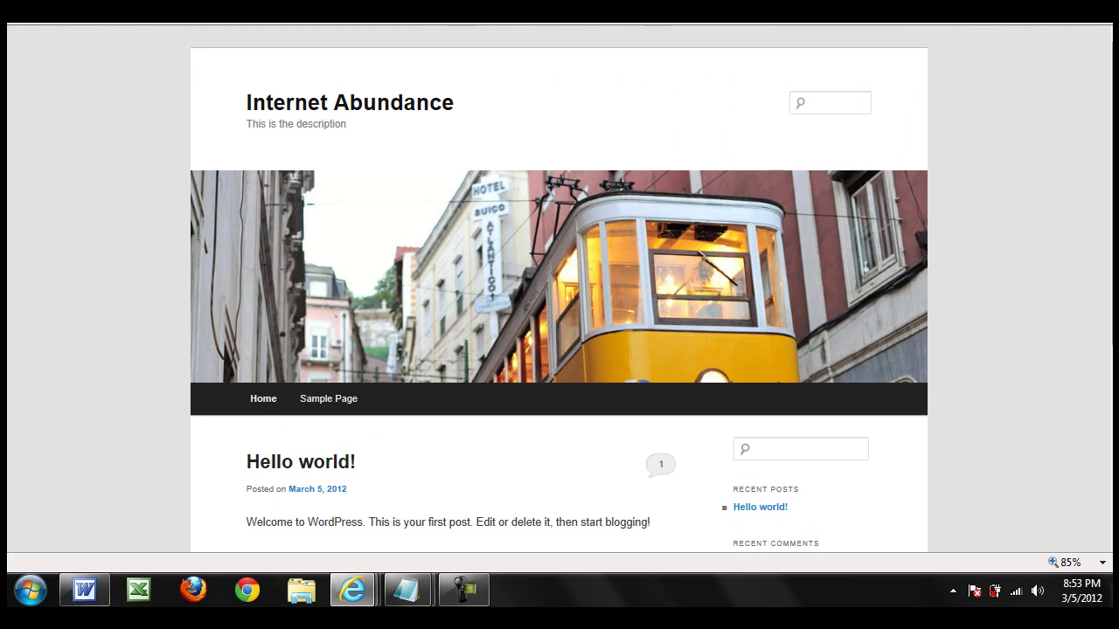
pyautogui.scroll(-3, 559, 288)
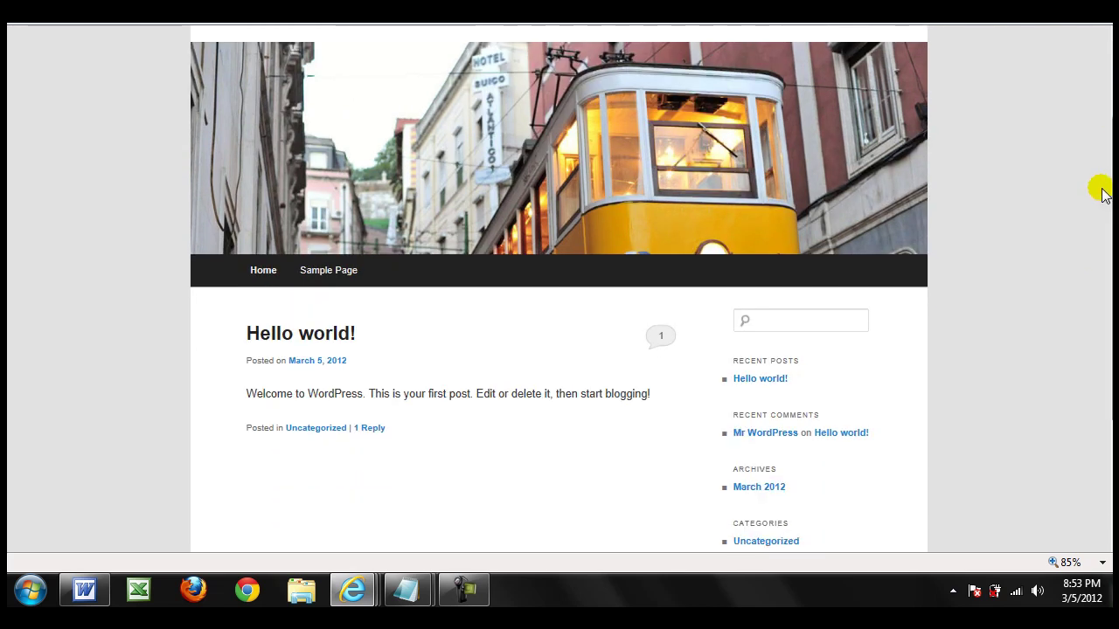